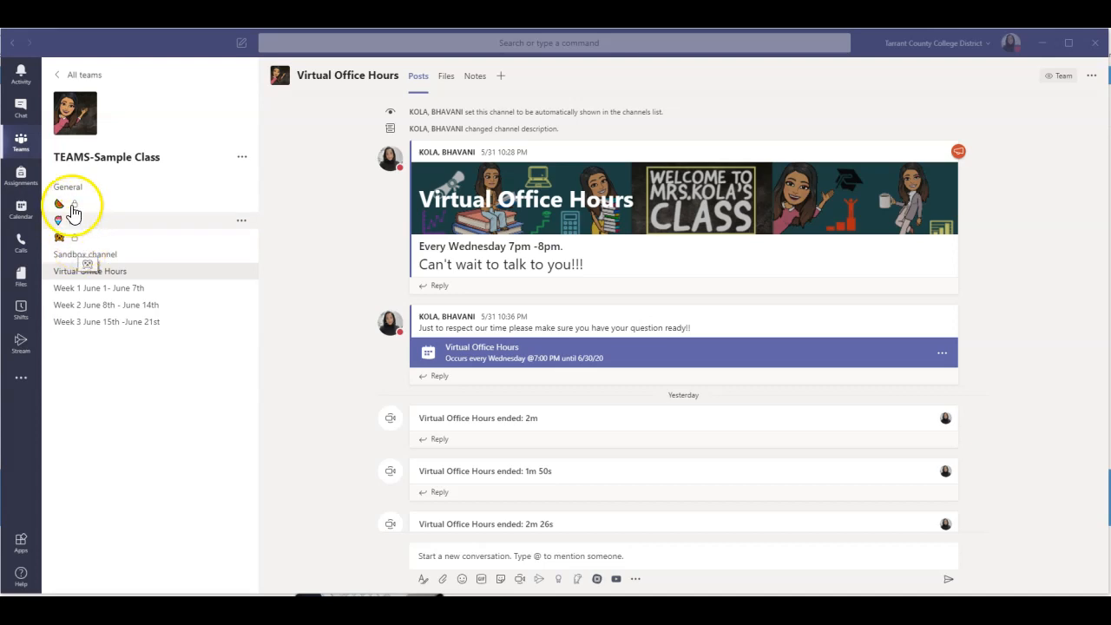
Step: Start a new channel in the TEAMS-Sample Class team and name it with the hot beverage emoji ☕
left_click(243, 160)
left_click(278, 203)
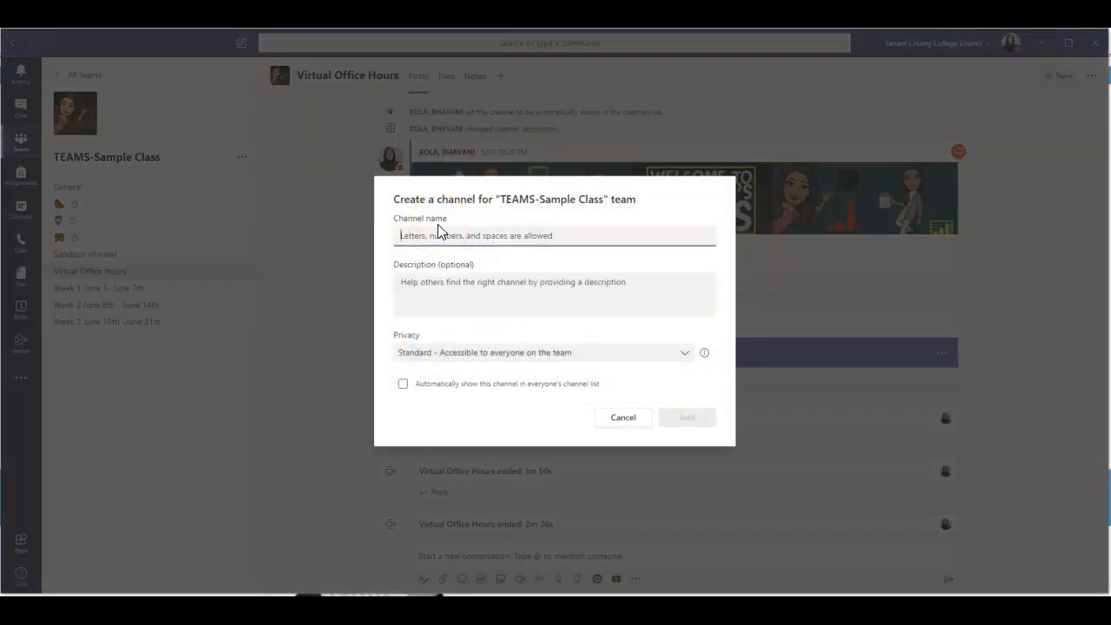
key("super+period")
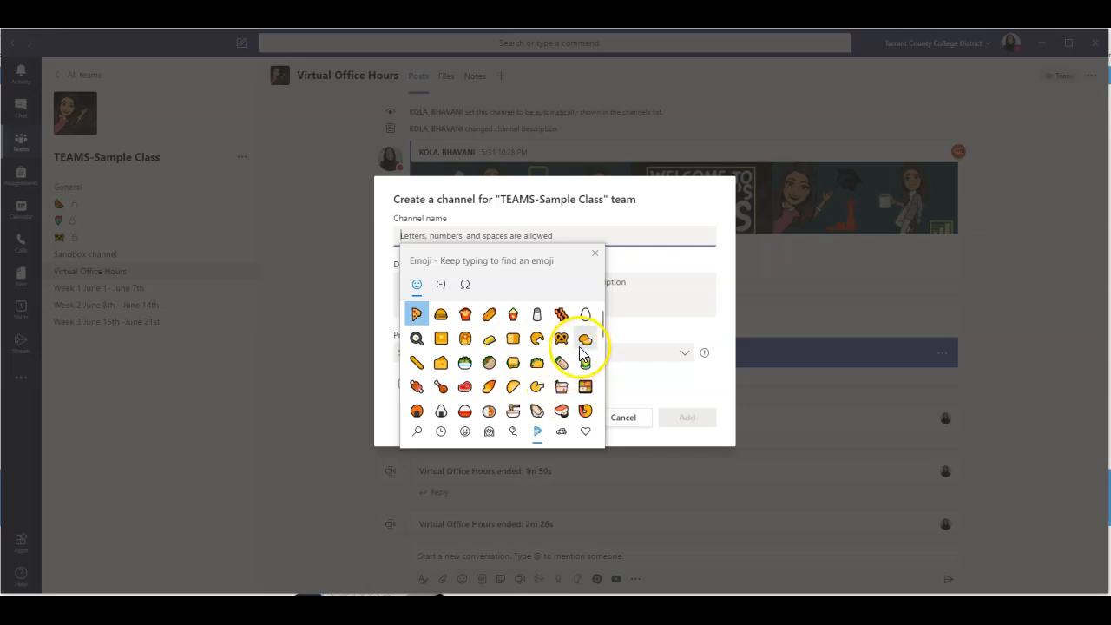
scroll(561, 362, "down", 3)
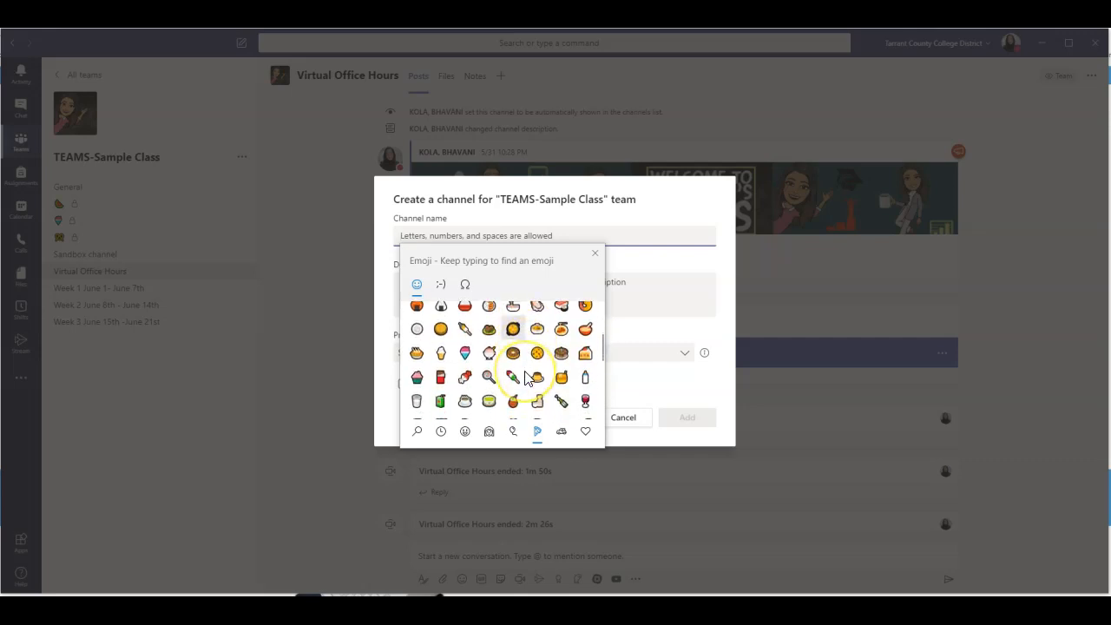
left_click(466, 382)
left_click(642, 323)
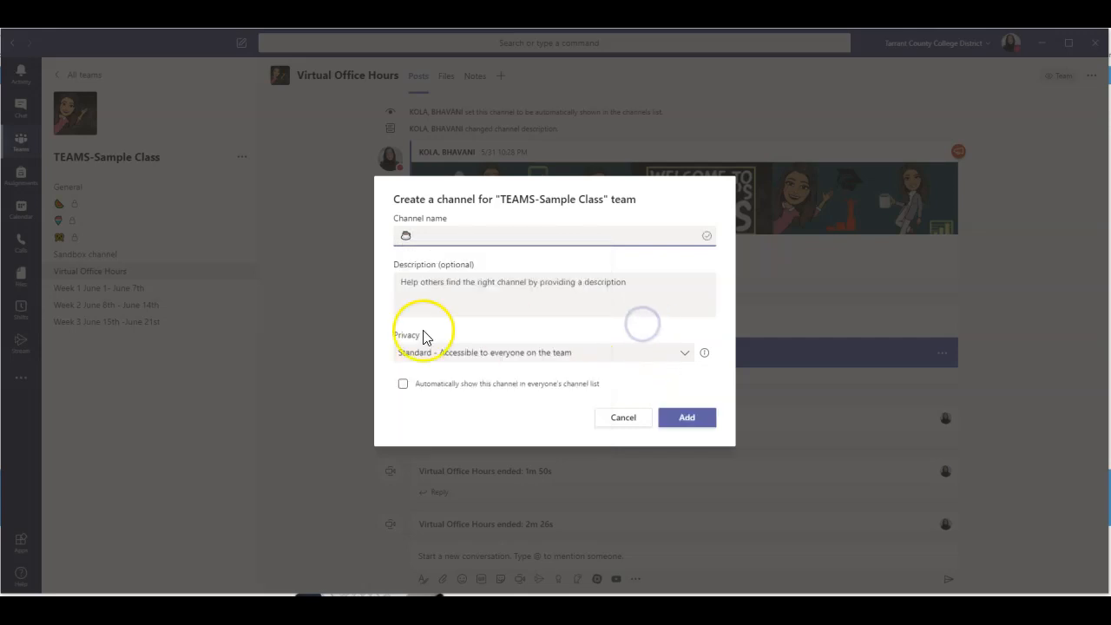
Step: Make the channel private, create it, and skip adding members
left_click(659, 352)
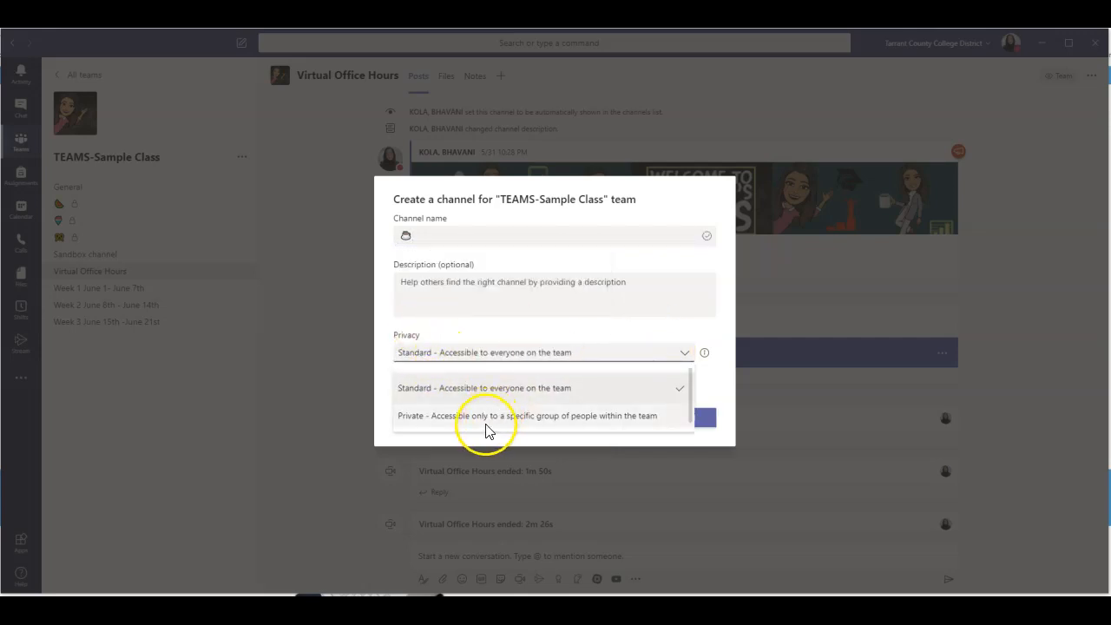
left_click(482, 416)
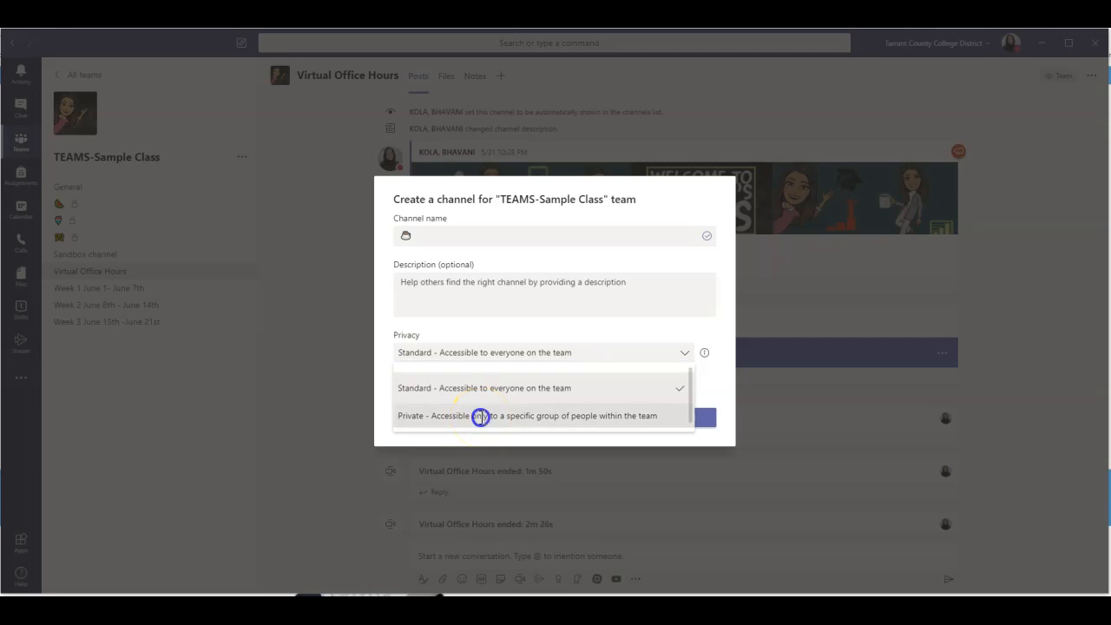
left_click(685, 419)
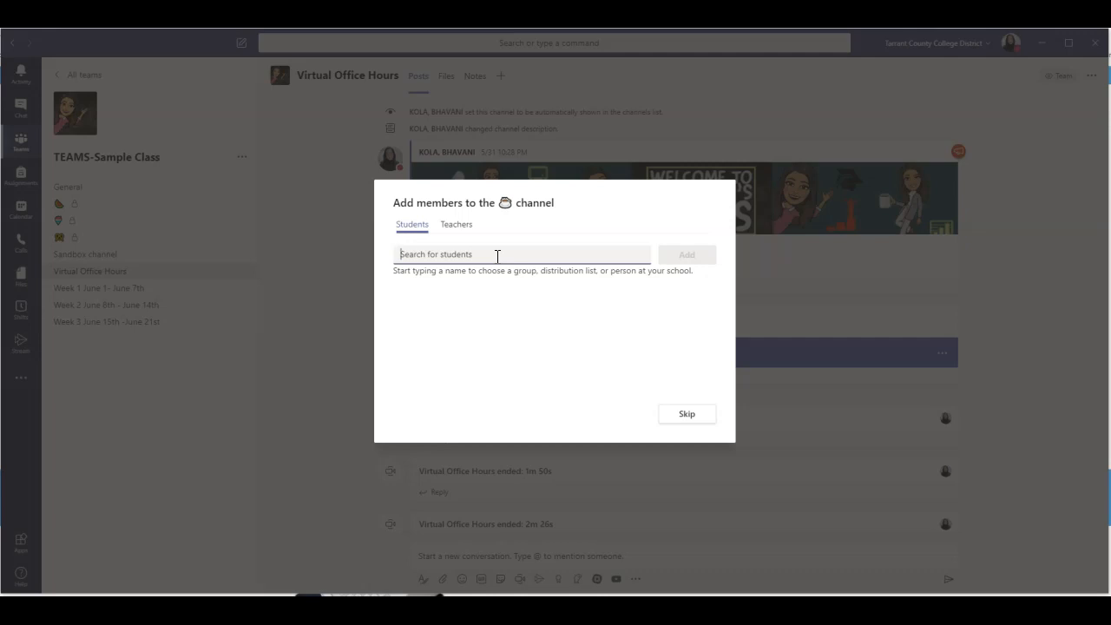
left_click(687, 414)
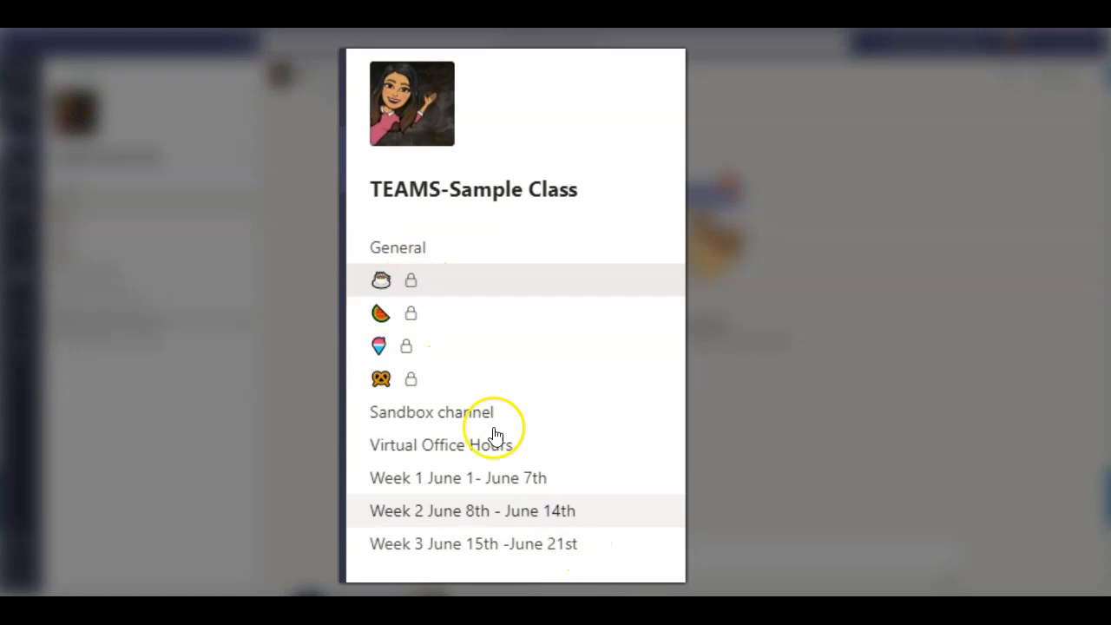
Step: Start an instant meeting in the hot beverage emoji channel with the camera off
left_click_drag(412, 390, 419, 369)
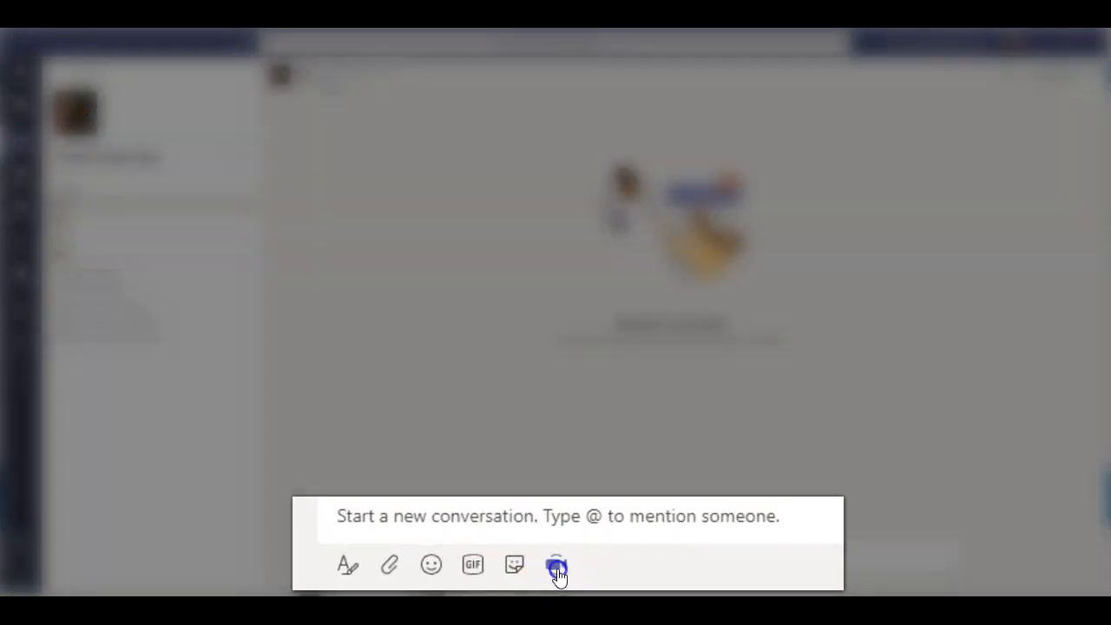
left_click(535, 584)
left_click(667, 573)
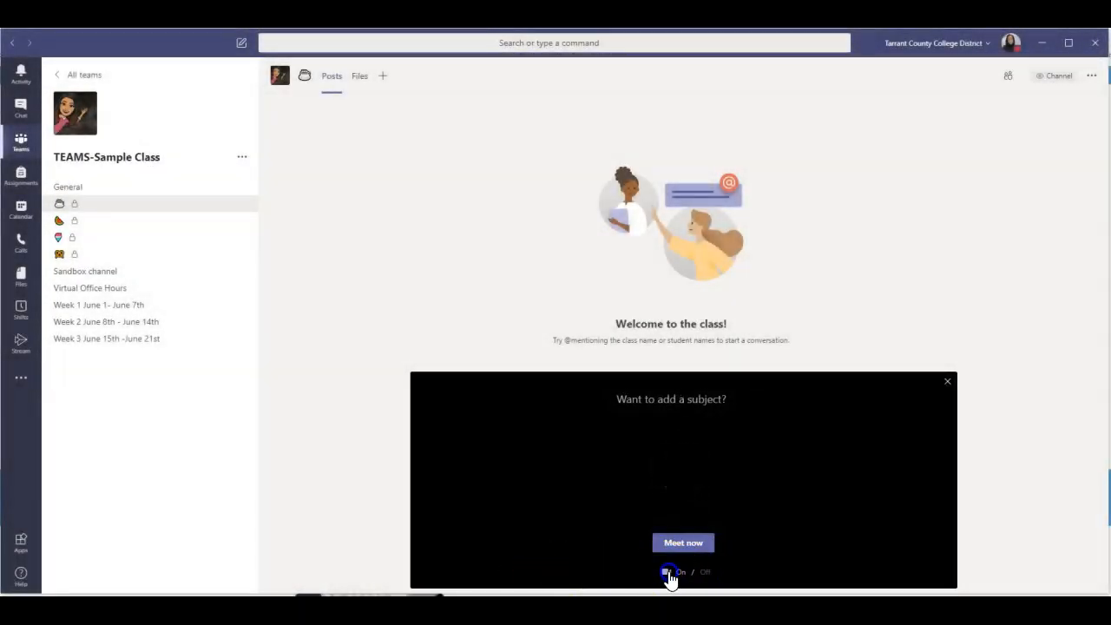
left_click(678, 549)
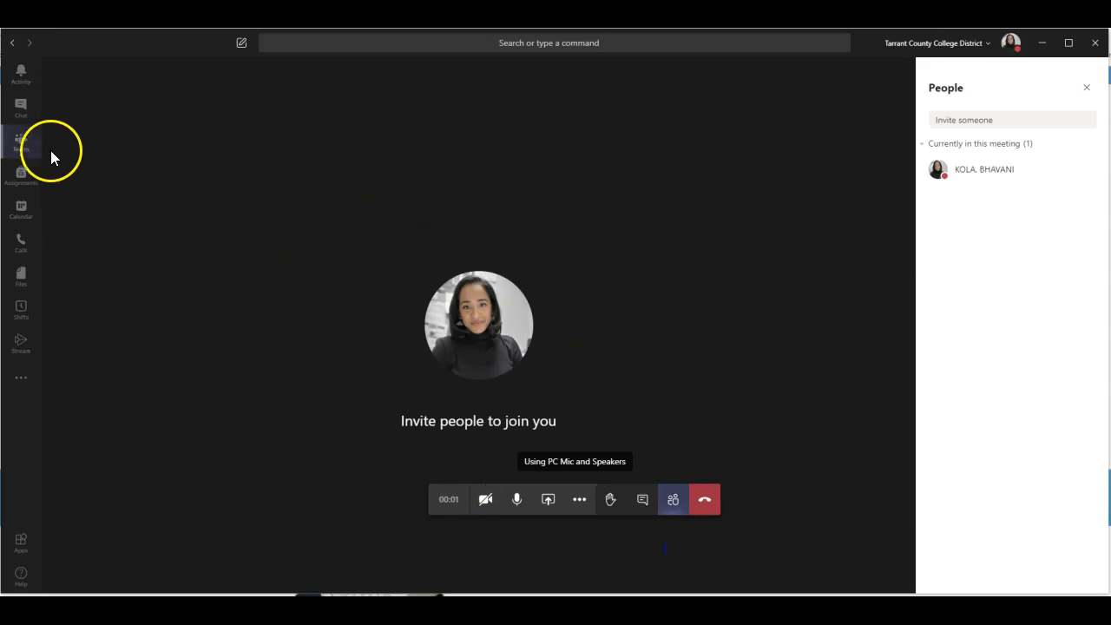
Step: Return to the team's channels and start an instant meeting in the watermelon emoji channel with the camera off
left_click(23, 144)
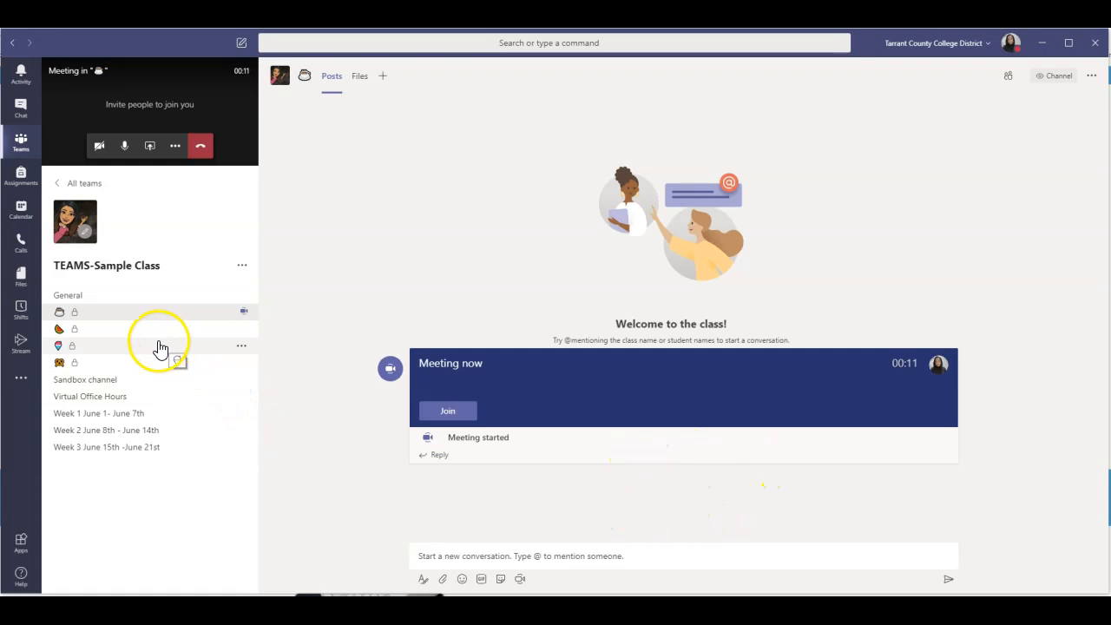
left_click(91, 333)
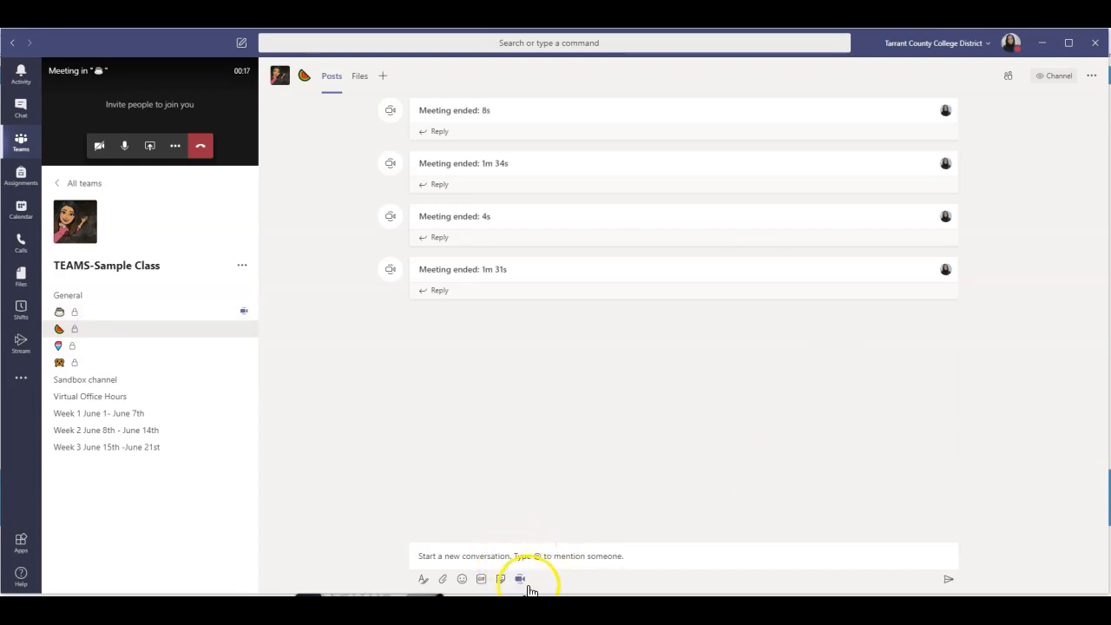
left_click(519, 579)
left_click(673, 570)
left_click(684, 547)
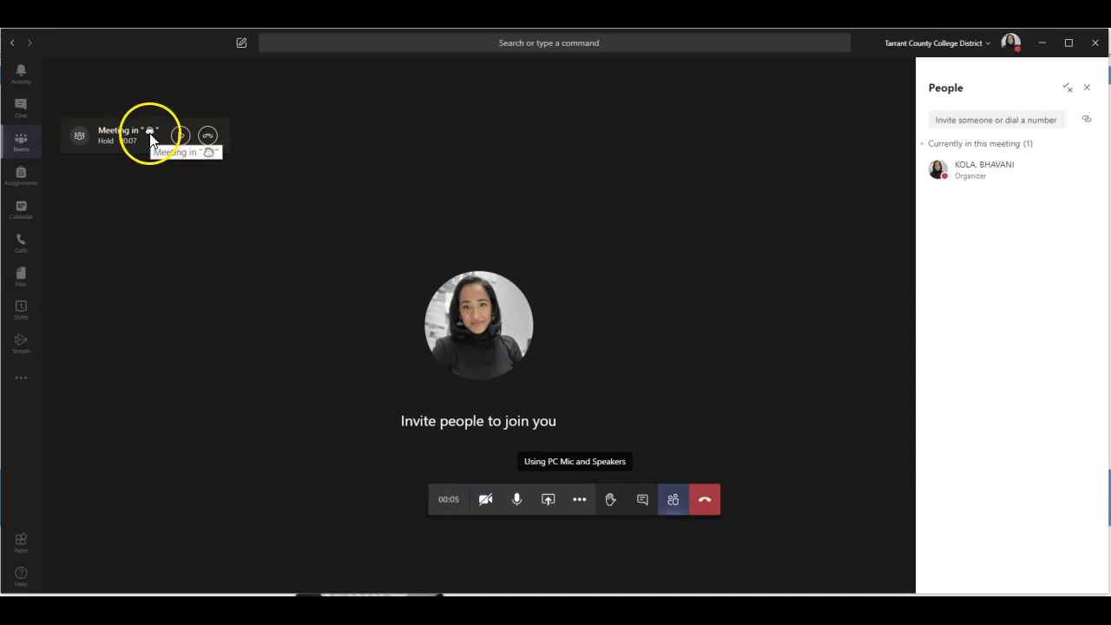
Step: Return to the team's channels and start an instant meeting in the shaved ice emoji channel with the camera off
left_click(26, 149)
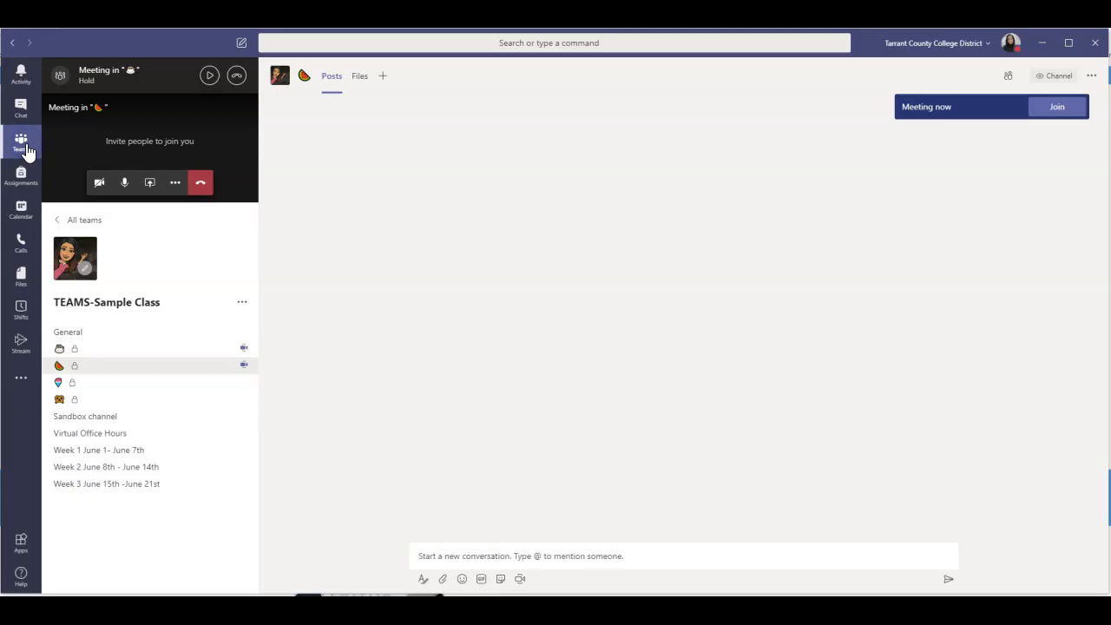
left_click(148, 386)
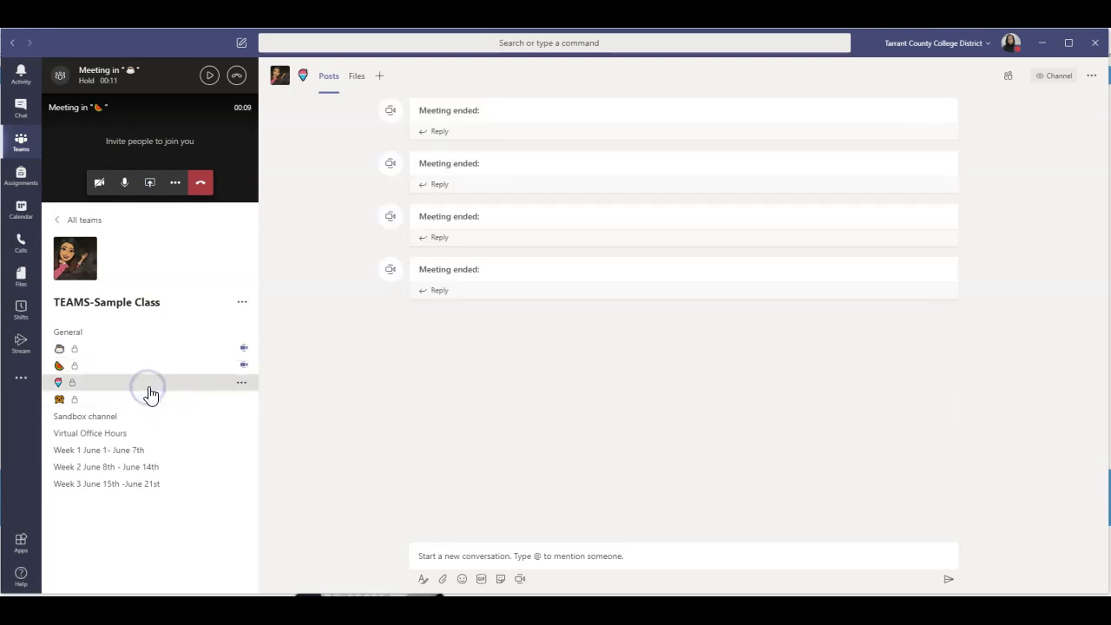
left_click(517, 580)
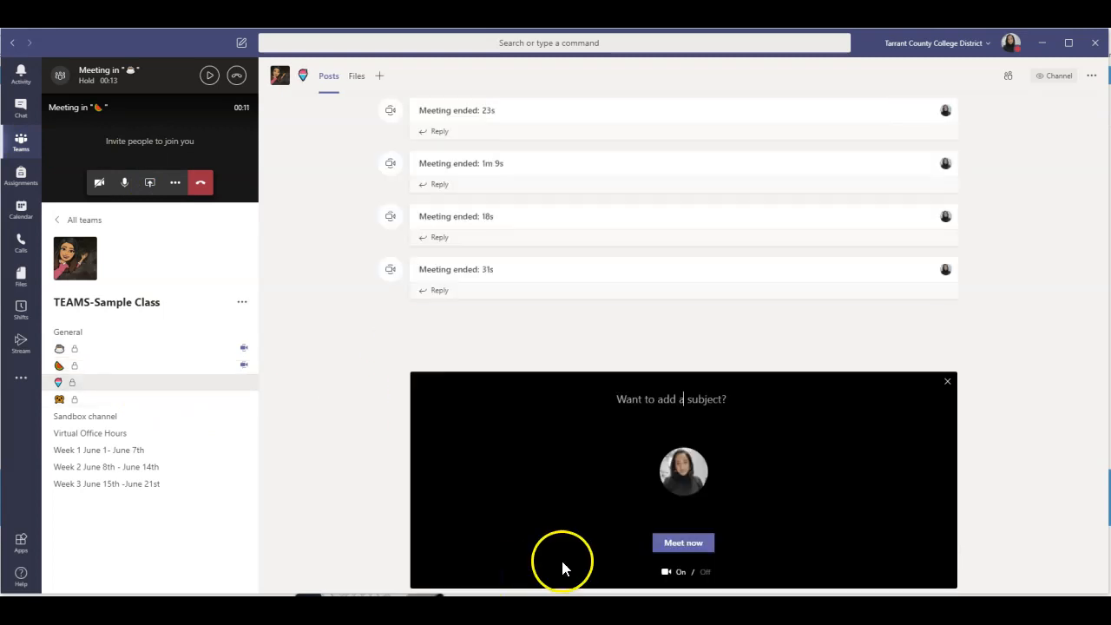
left_click(683, 543)
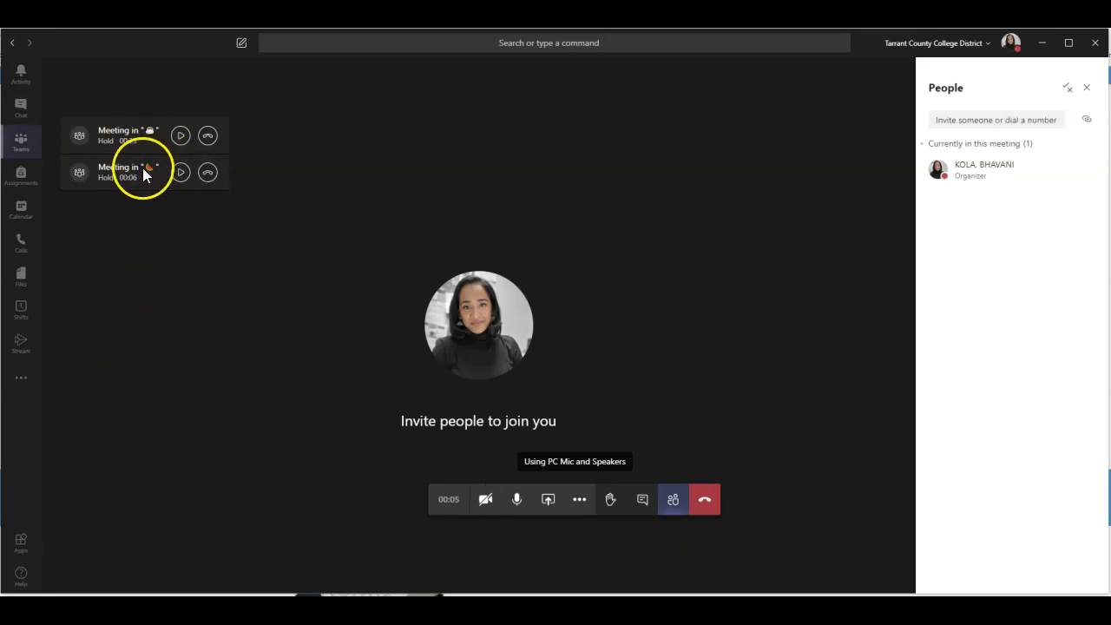
Step: Return to the team's channels and start an instant meeting in the pretzel emoji channel with the camera off
left_click(31, 144)
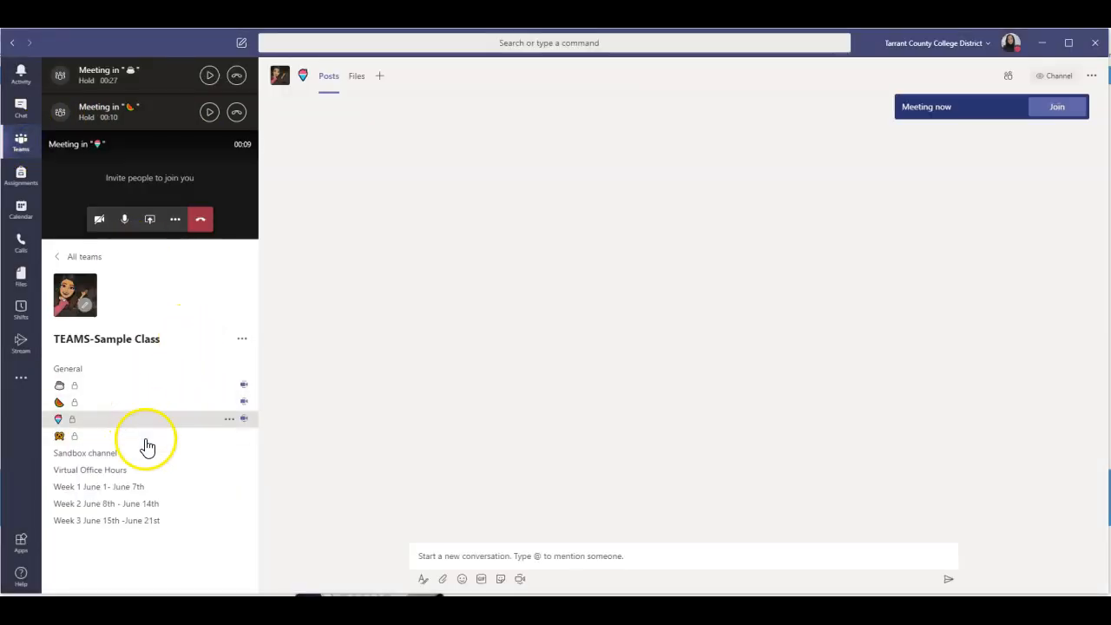
left_click(145, 437)
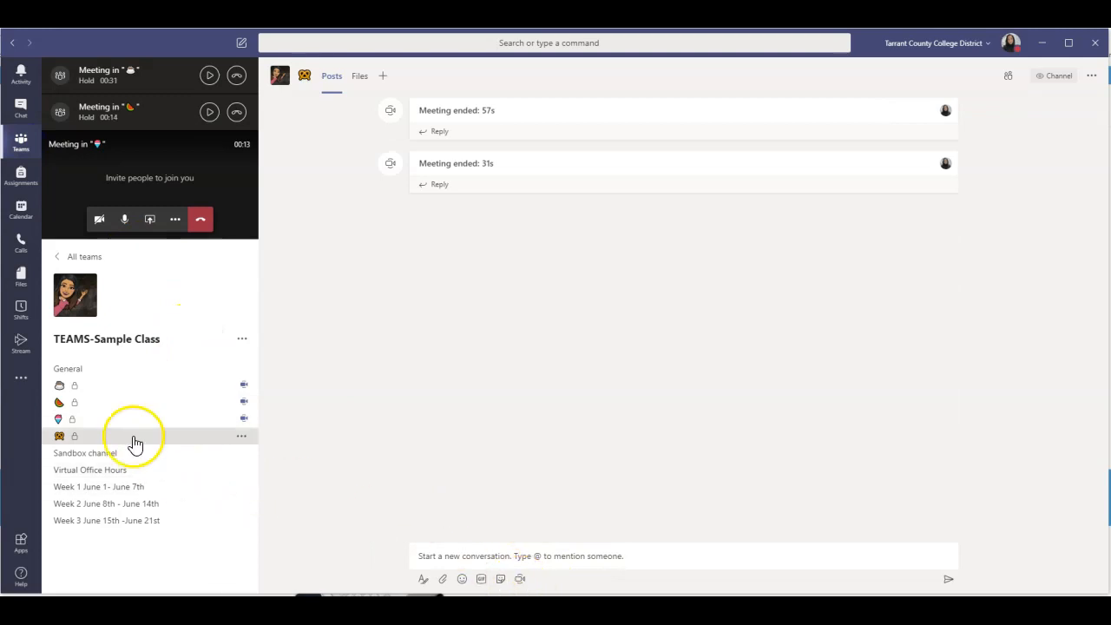
left_click(519, 580)
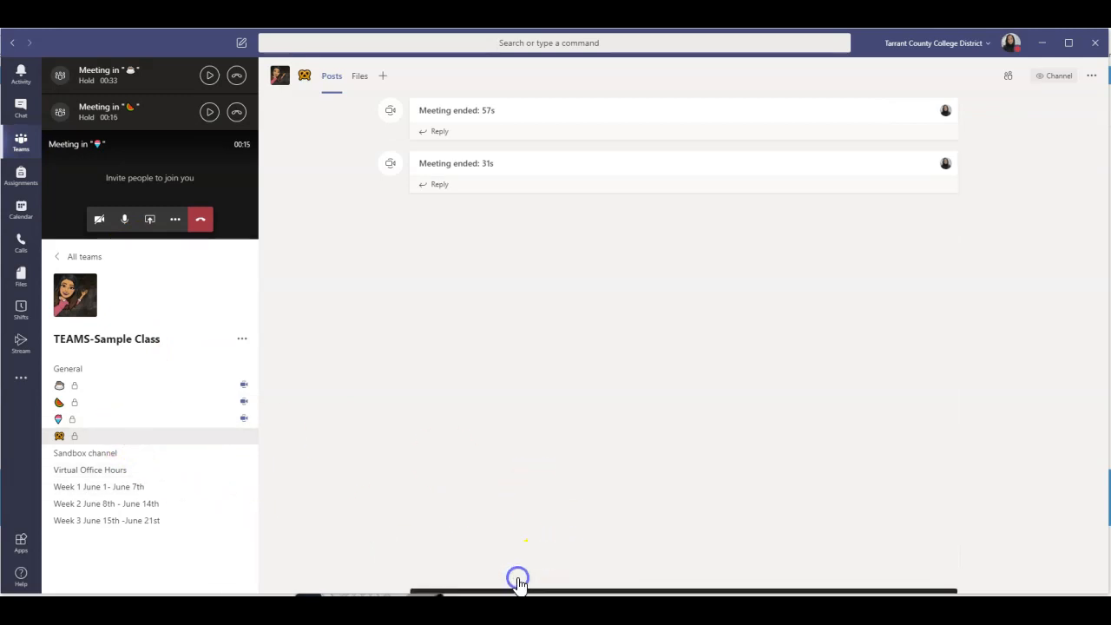
left_click(673, 573)
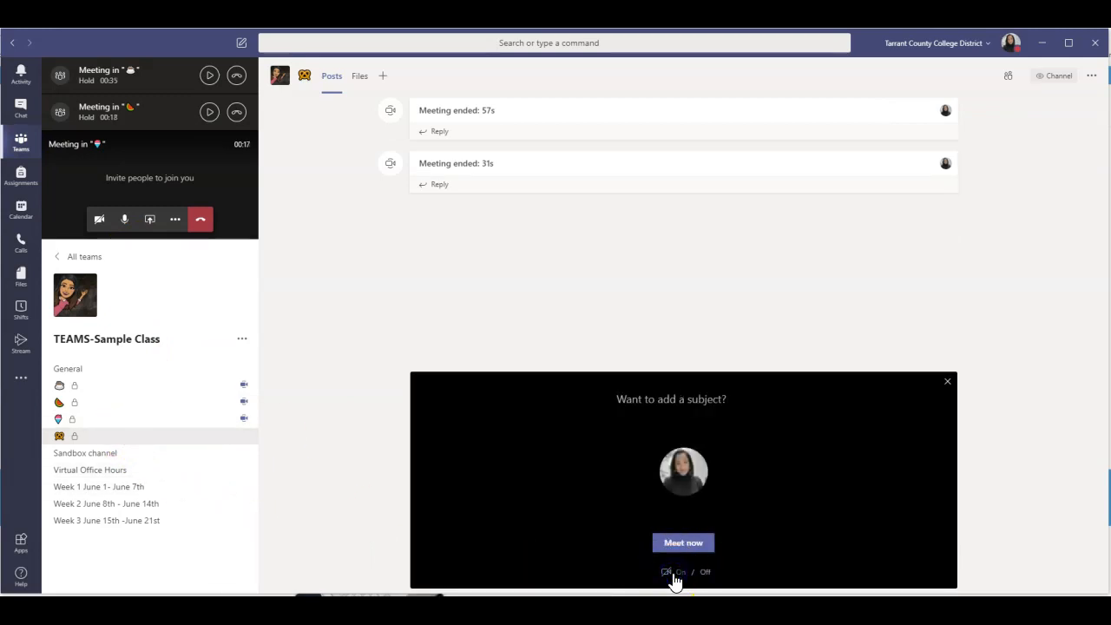
left_click(684, 545)
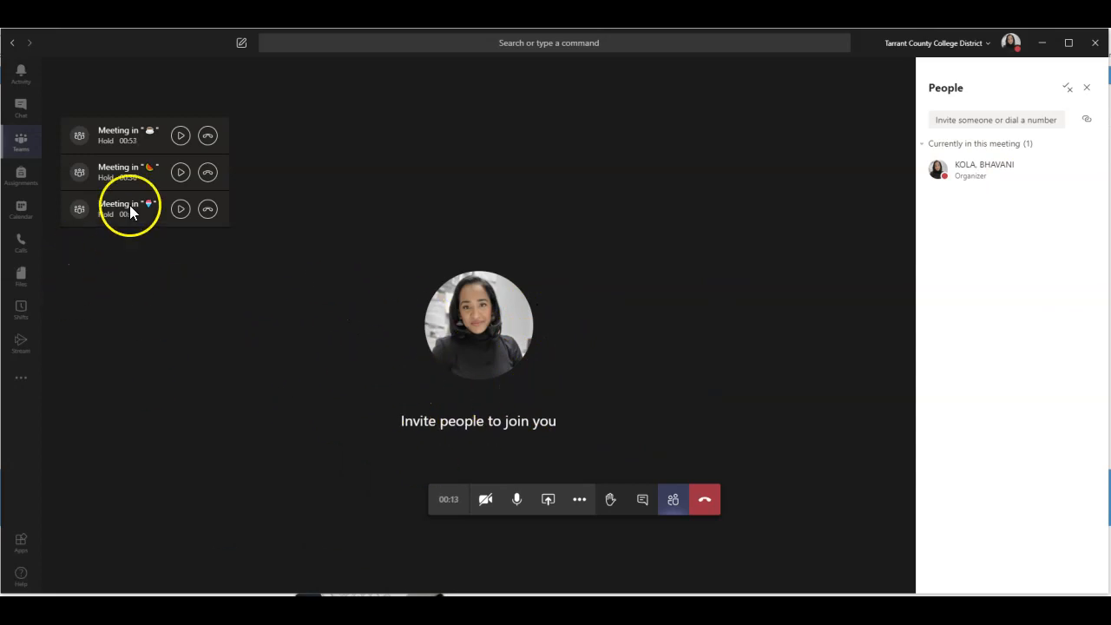
Step: Switch between the held meetings by resuming the hot beverage, shaved ice, hot beverage again, and finally pretzel channel meetings
left_click(181, 135)
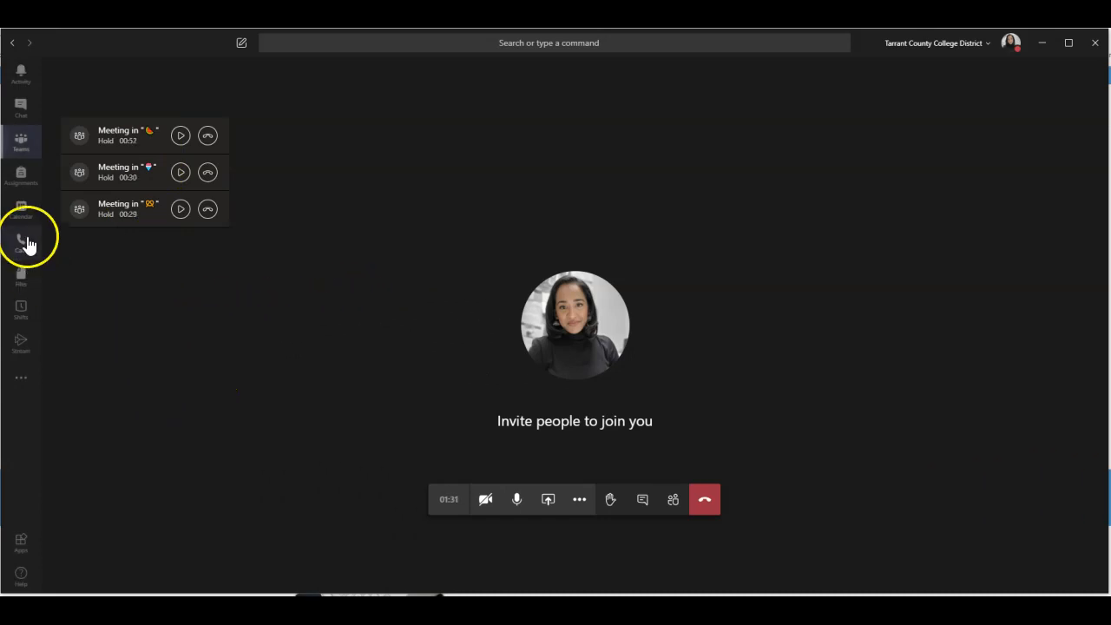
left_click(181, 173)
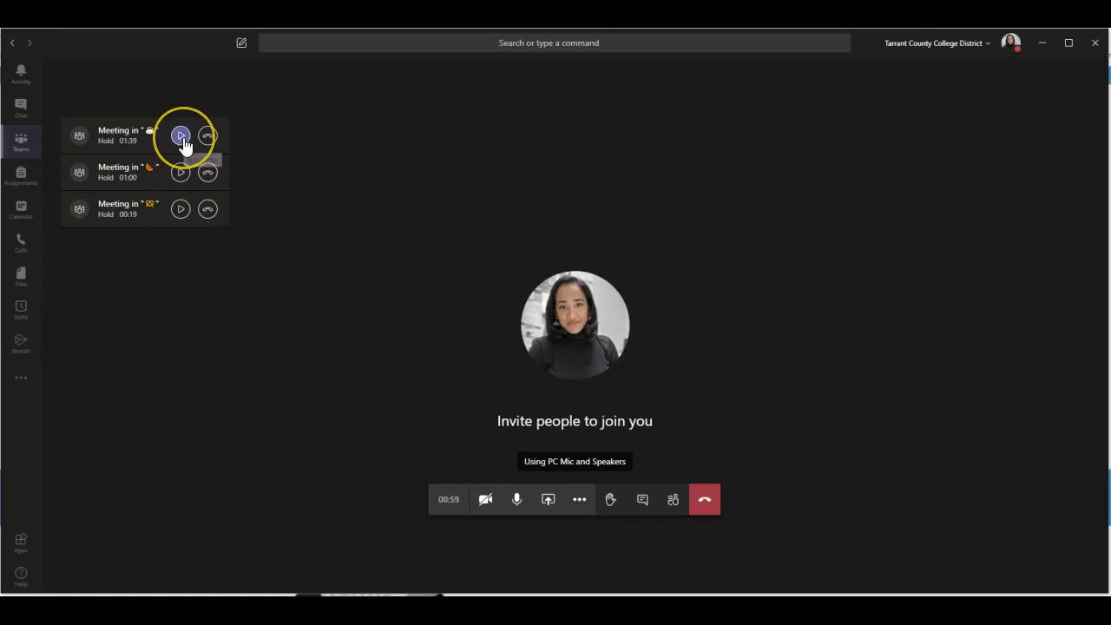
left_click(181, 136)
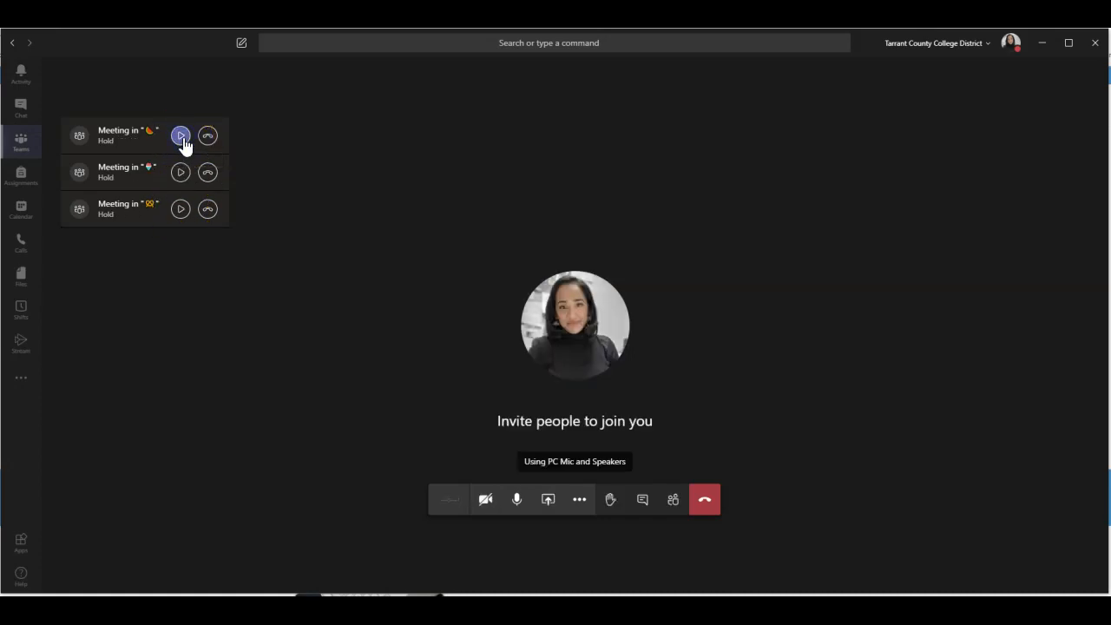
left_click(181, 209)
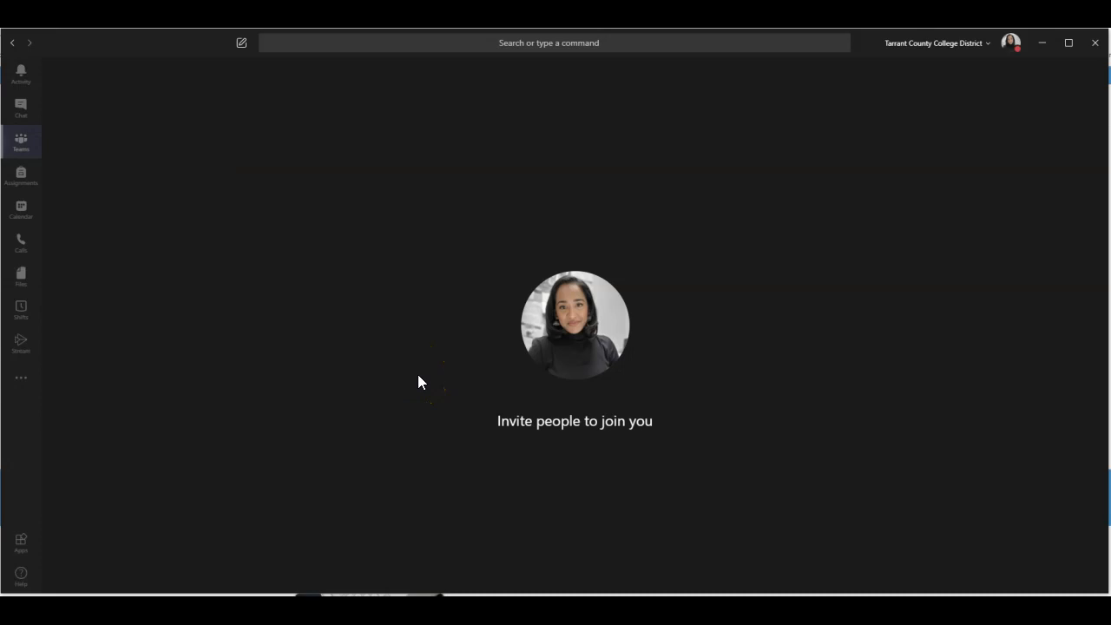
mouse_move(417, 374)
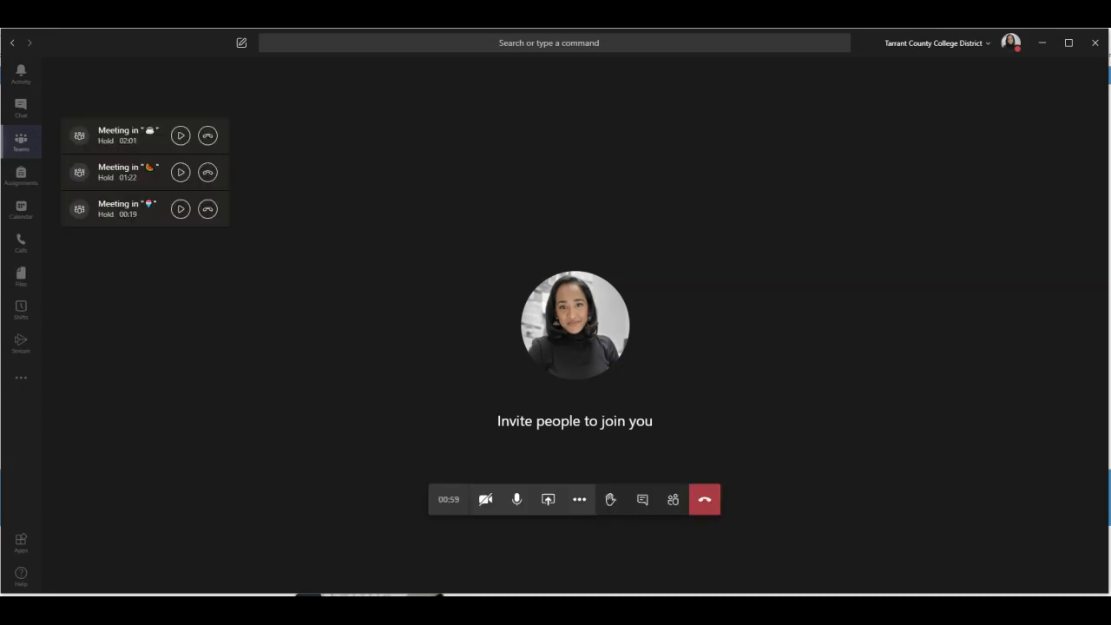